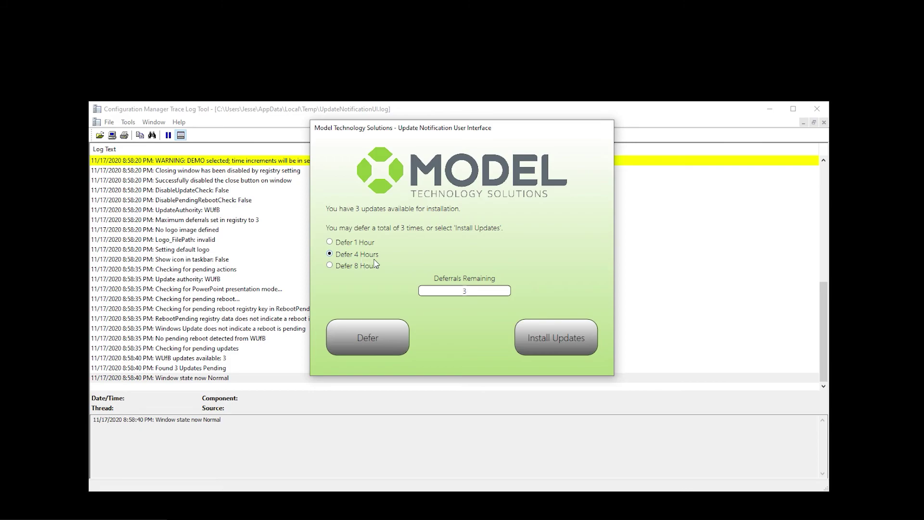
Step: Use up the three update deferrals: defer once by 4 hours and twice by 1 hour
click(390, 343)
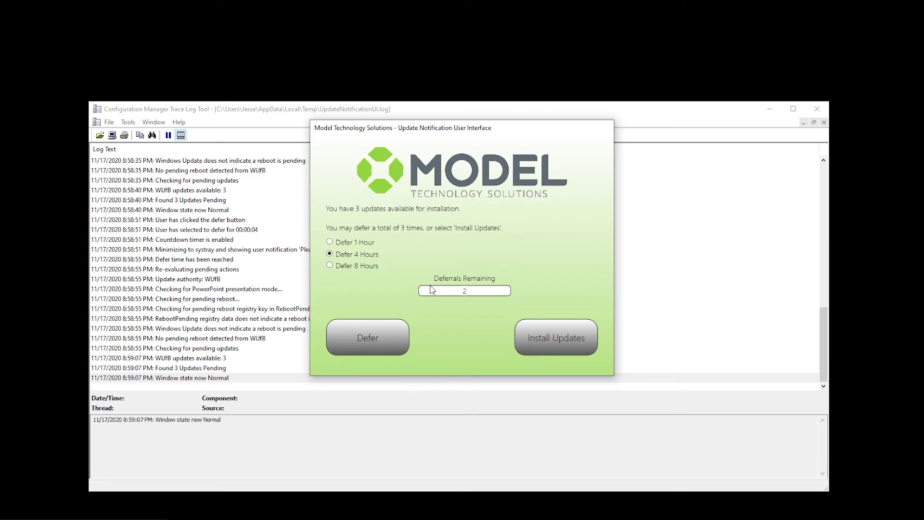
click(360, 244)
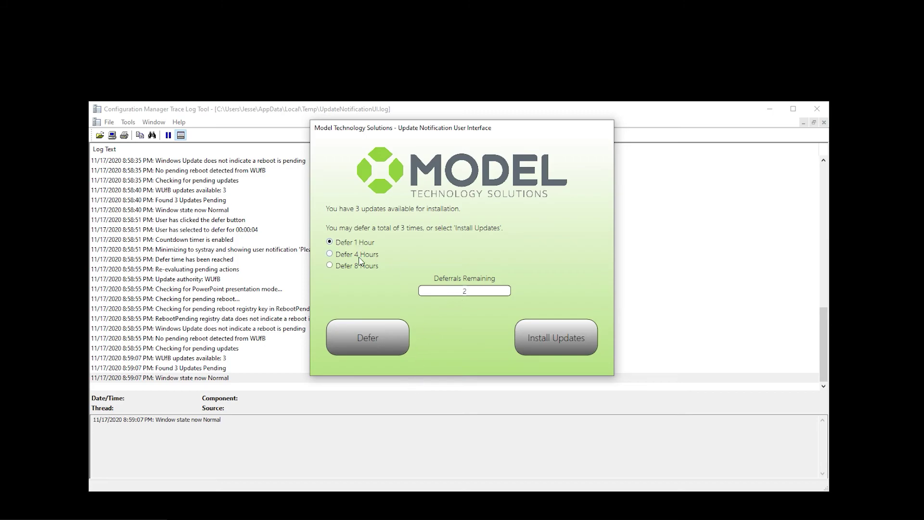
click(363, 333)
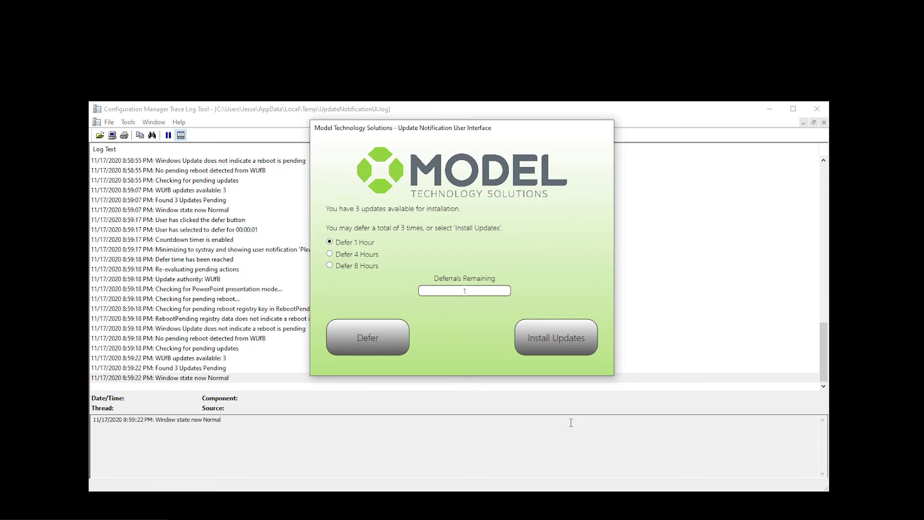
click(386, 336)
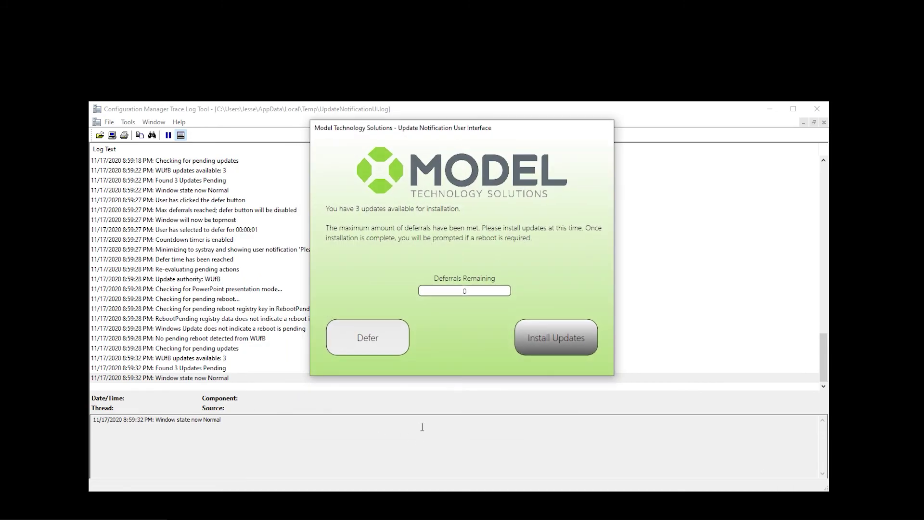
Step: Reposition the log window and the update notification, and start installing the available updates
mouse_move(657, 115)
mouse_down()
mouse_move(669, 113)
mouse_move(617, 124)
mouse_move(556, 109)
mouse_move(610, 126)
mouse_move(713, 115)
mouse_move(626, 76)
mouse_move(560, 81)
mouse_move(608, 81)
mouse_up()
mouse_move(535, 133)
mouse_down()
mouse_move(751, 213)
mouse_move(885, 359)
mouse_move(726, 475)
mouse_move(846, 491)
mouse_move(861, 473)
mouse_up()
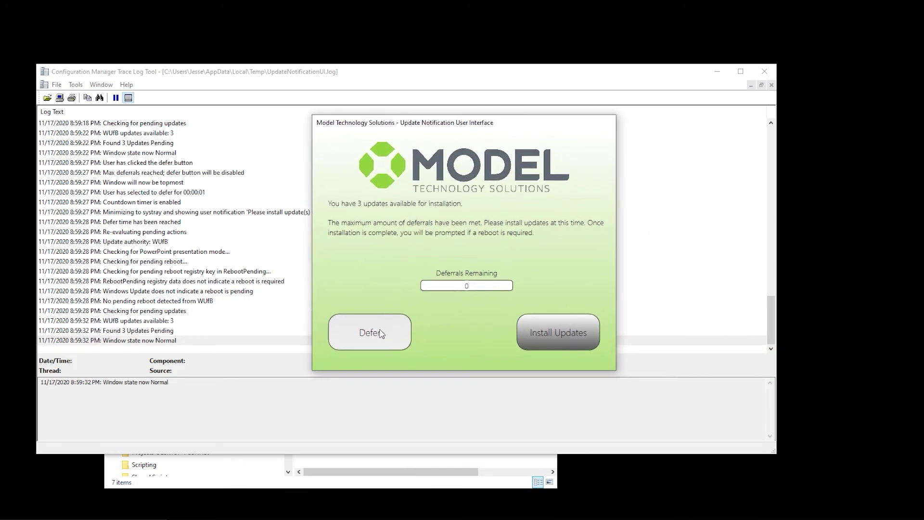
click(559, 327)
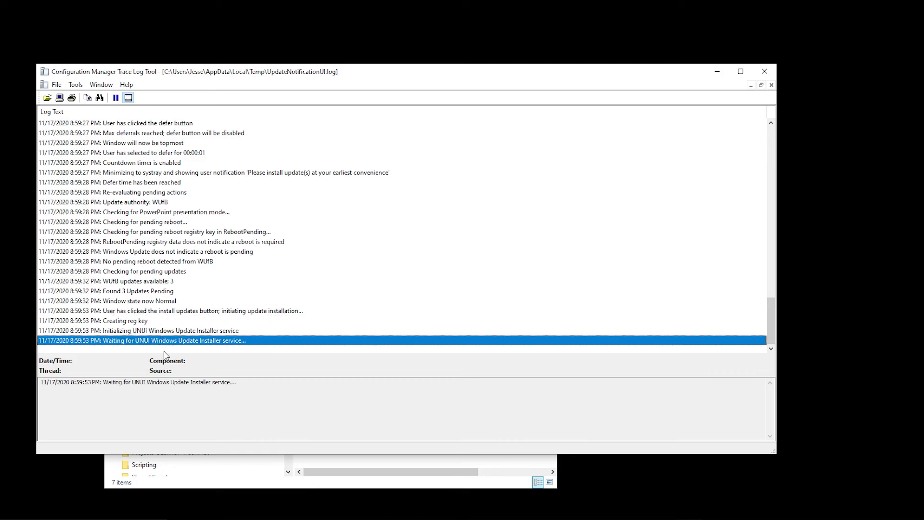
Step: Open UNUI_WU_Installer.log from C:\Windows\Temp in the trace log viewer and put the file browser window away
click(291, 515)
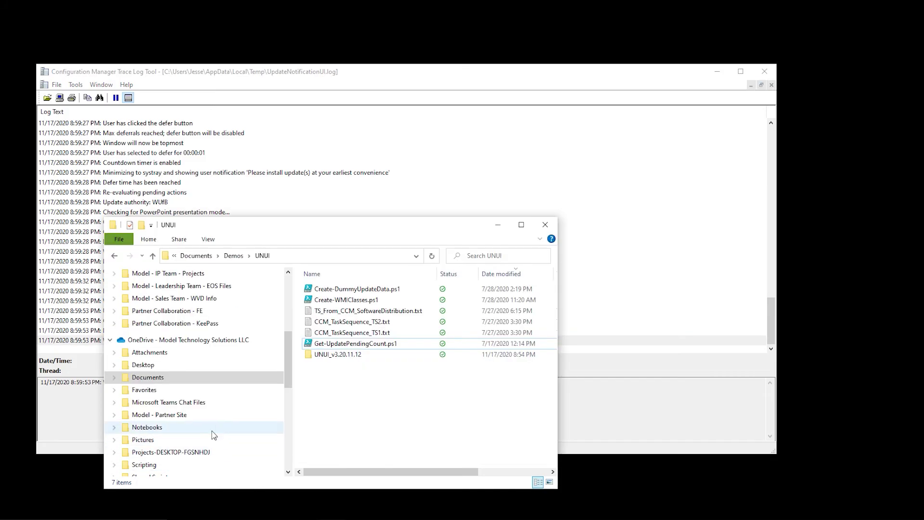
scroll(186, 432, down, 5)
click(170, 415)
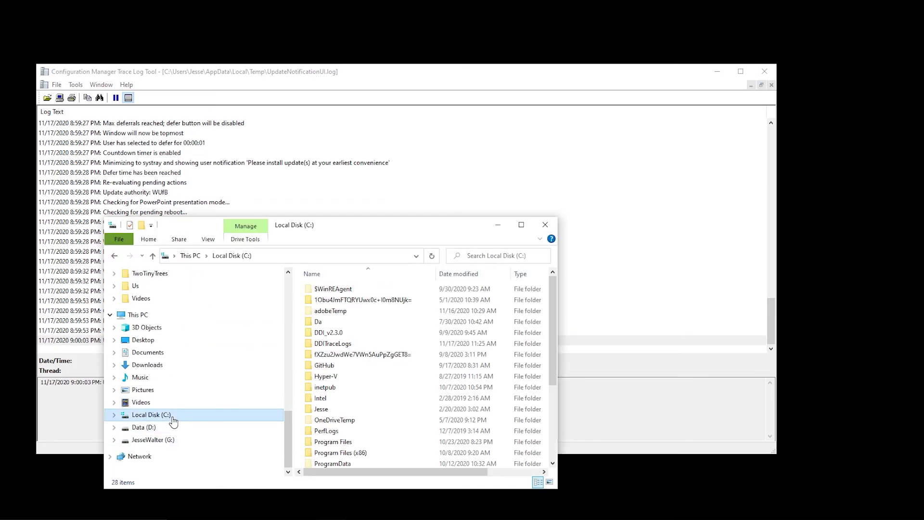
scroll(338, 412, down, 4)
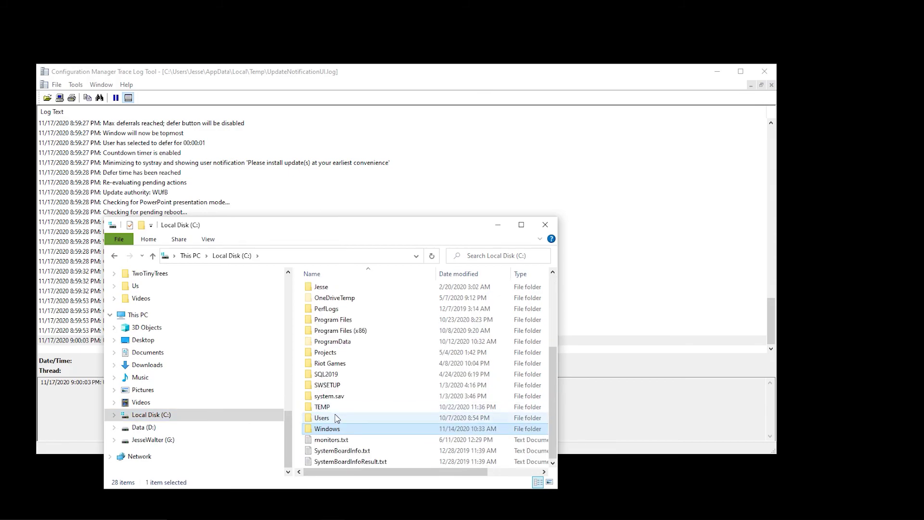
double_click(338, 411)
click(331, 390)
scroll(331, 393, down, 20)
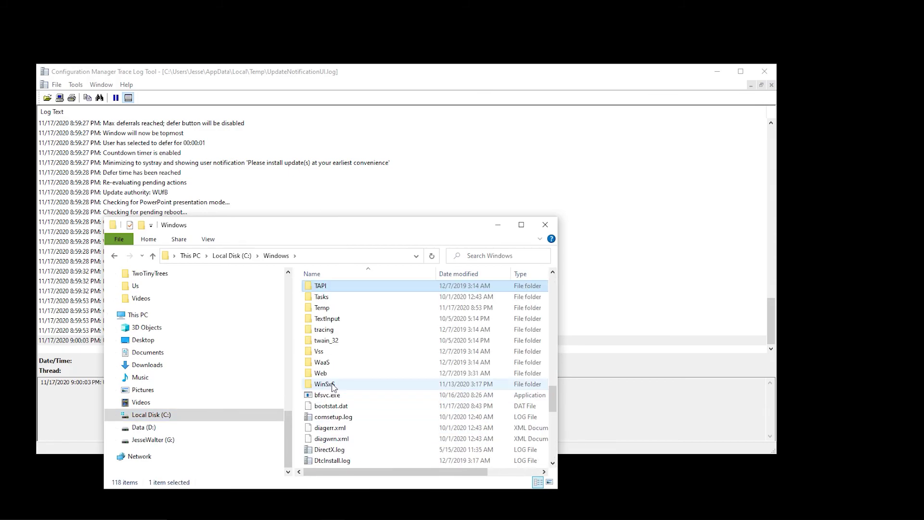
double_click(332, 310)
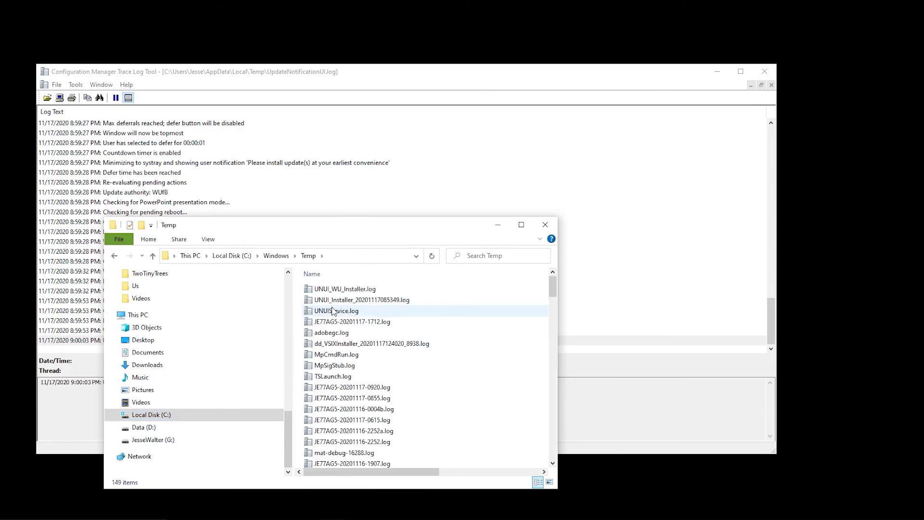
double_click(342, 290)
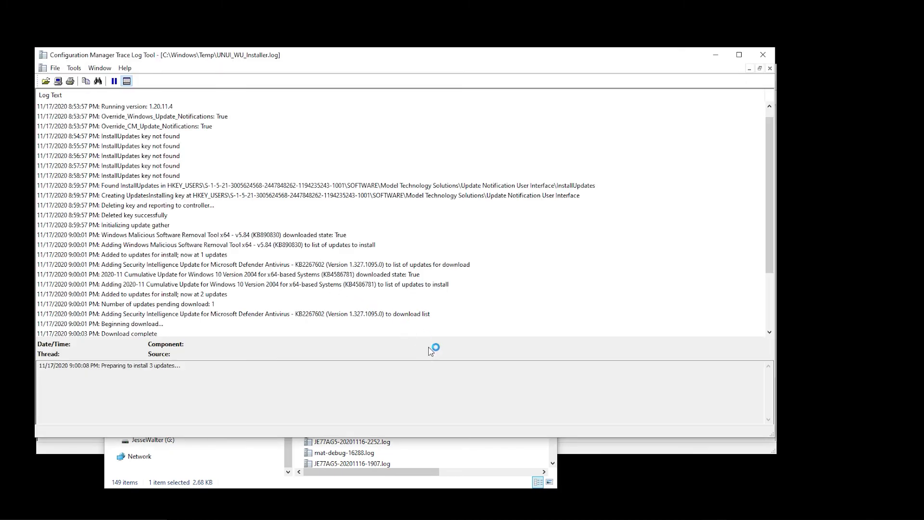
click(505, 487)
click(505, 224)
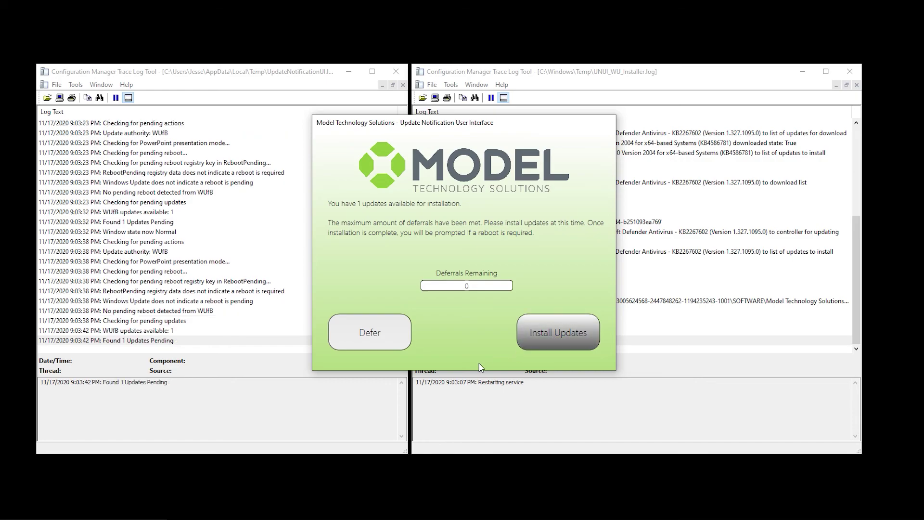
Step: Install the remaining update and check the TiWorker.exe process in Task Manager
click(559, 344)
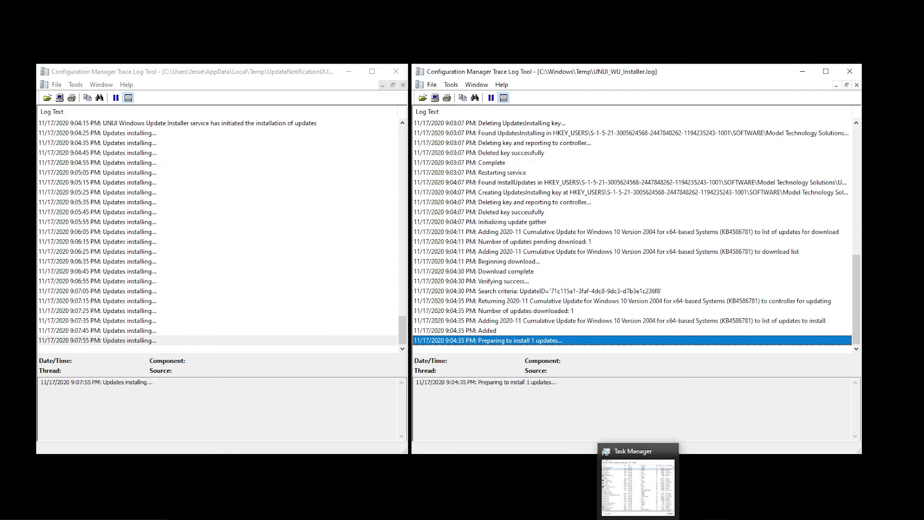
click(621, 510)
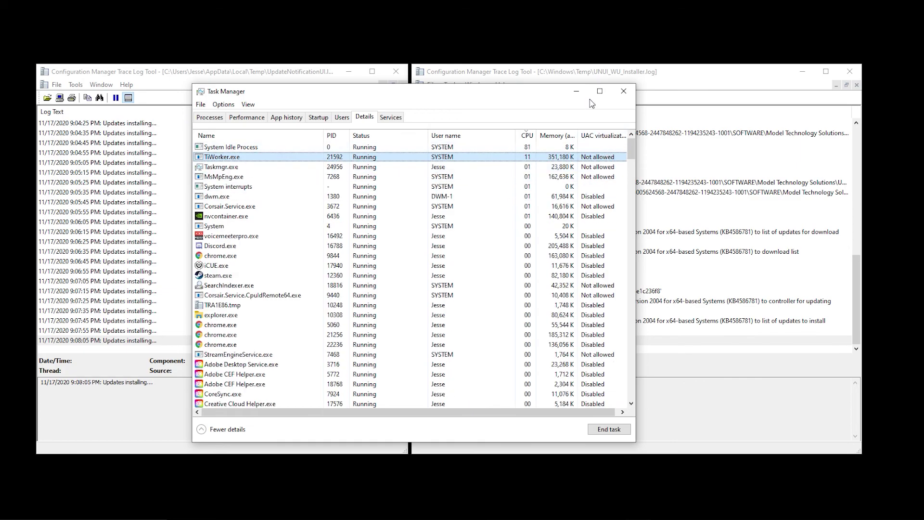
click(576, 91)
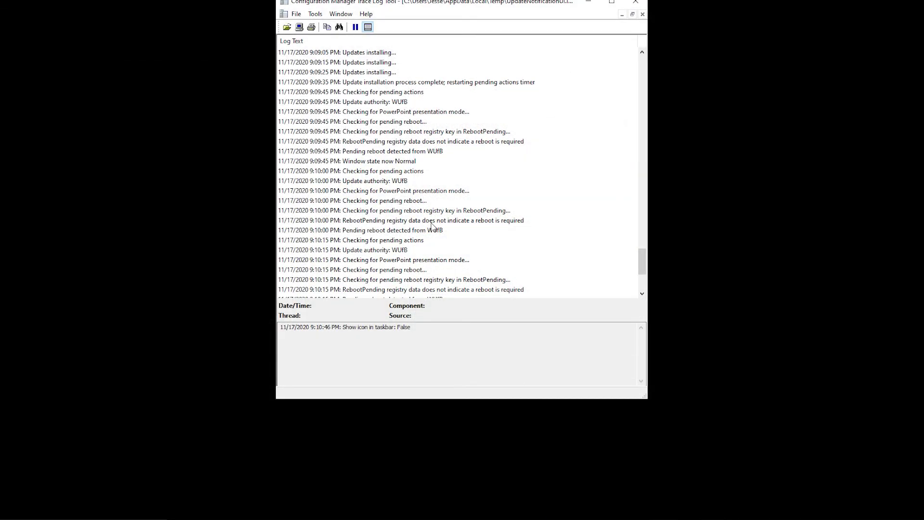
Step: Examine the UpdateNotificationUI.log entries around the pending reboot detection, with the reboot notification moved aside
click(410, 152)
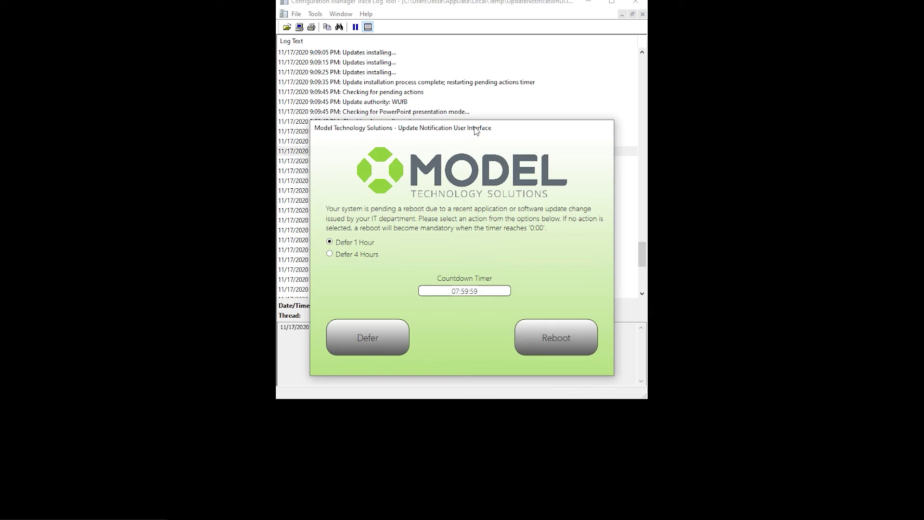
drag(475, 131, 633, 135)
click(621, 150)
scroll(484, 267, up, 5)
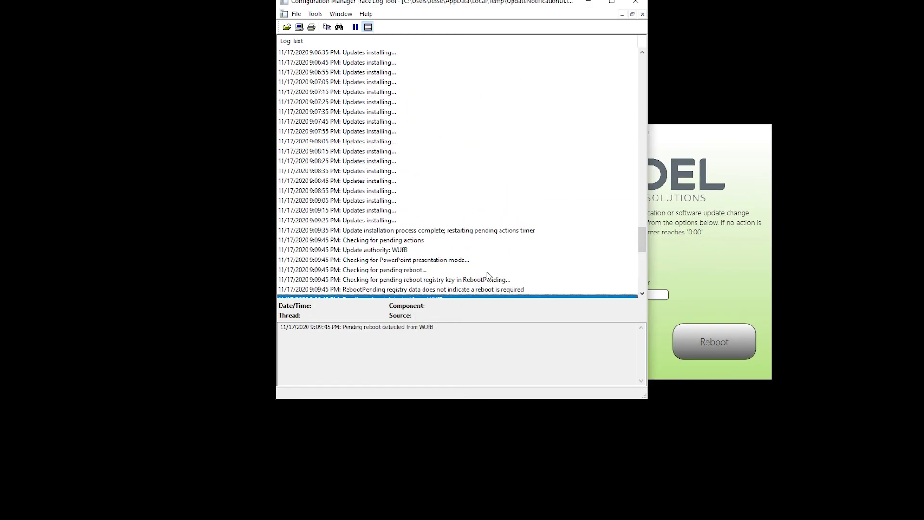
scroll(487, 275, down, 1)
Step: Bring the reboot notification back over the log and defer the pending reboot by 4 hours
drag(676, 134, 510, 151)
click(425, 263)
click(679, 241)
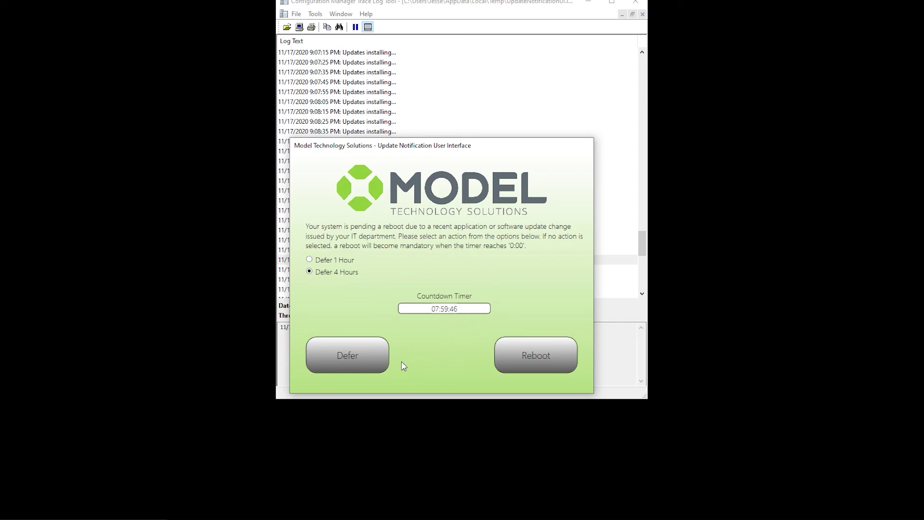
click(379, 360)
click(347, 356)
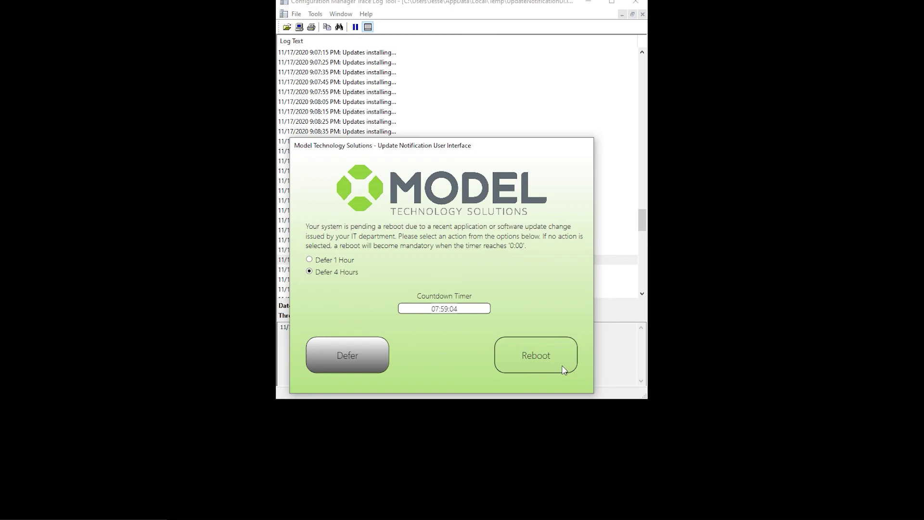
Step: Try a forced reboot from the notification, cancel it at the confirmation, and dismiss the cancellation message
click(564, 369)
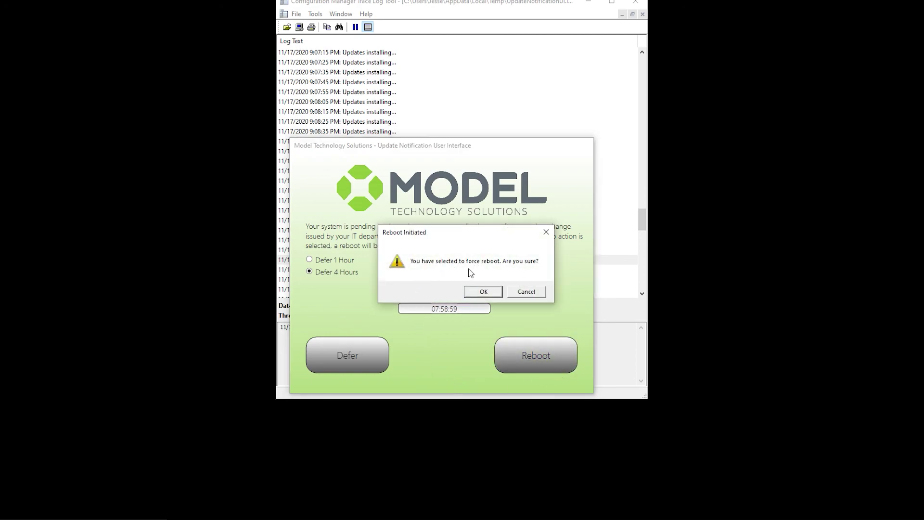
click(536, 293)
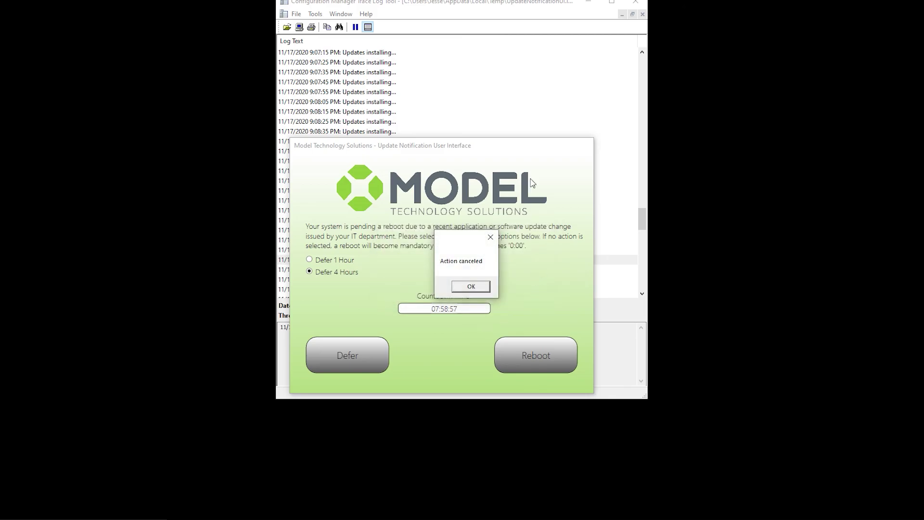
click(474, 288)
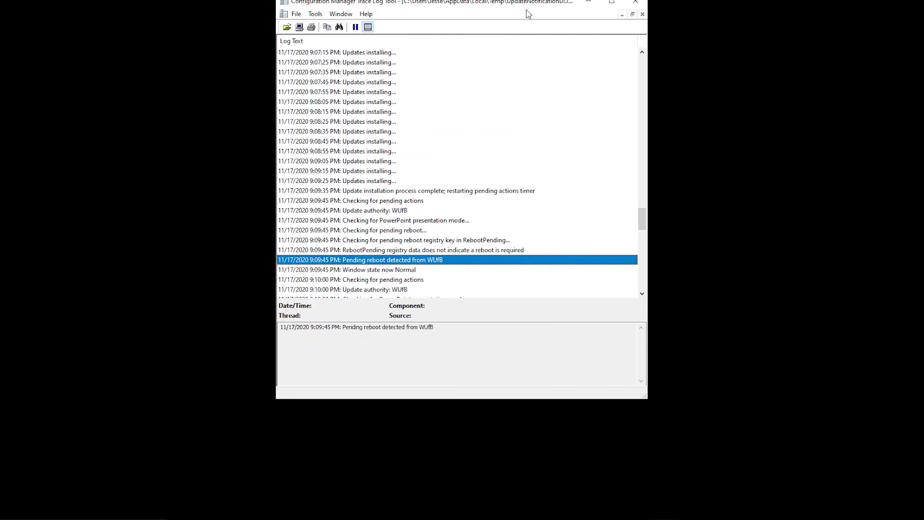
Step: Shift the log window away from the reboot notification, bring the notification forward, and minimize the log
mouse_move(498, 6)
mouse_down()
mouse_move(421, 37)
mouse_move(621, 67)
mouse_move(453, 51)
mouse_move(384, 60)
mouse_up()
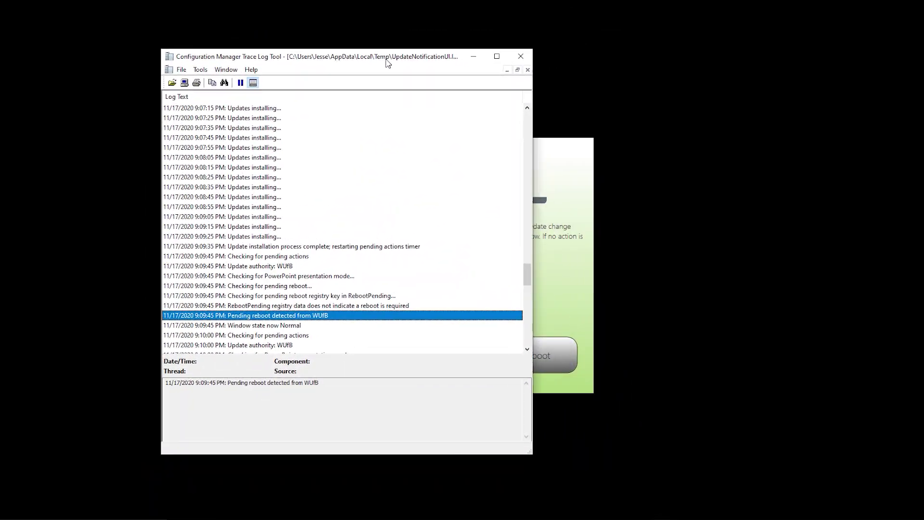
click(573, 174)
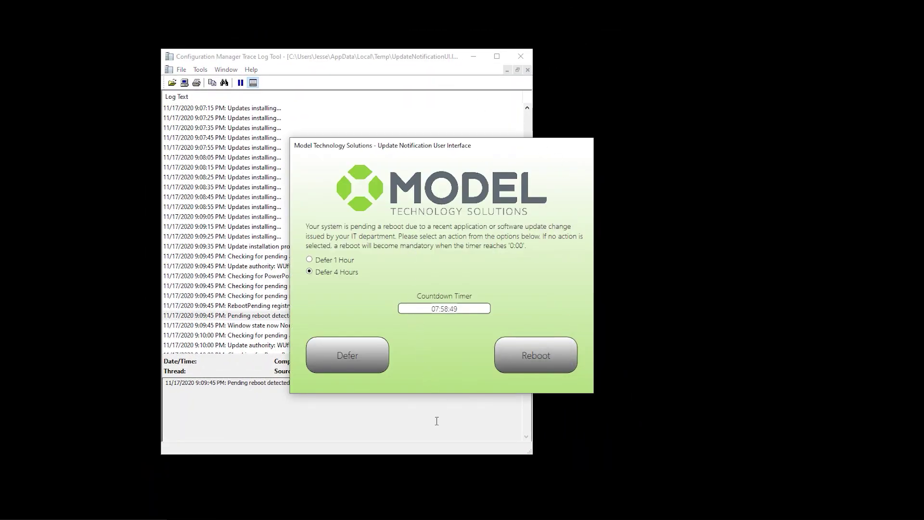
click(476, 60)
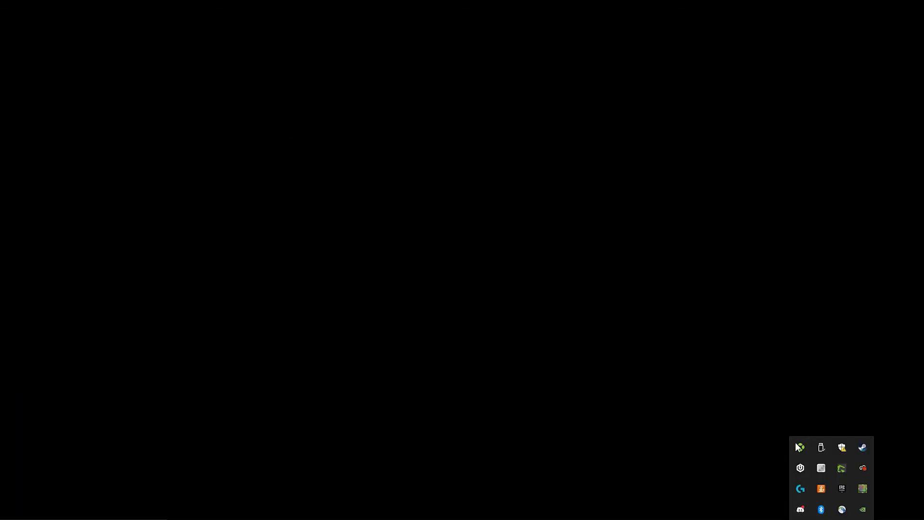
Step: Run the update notification tool's check for pending updates or a pending reboot from the system tray
right_click(797, 447)
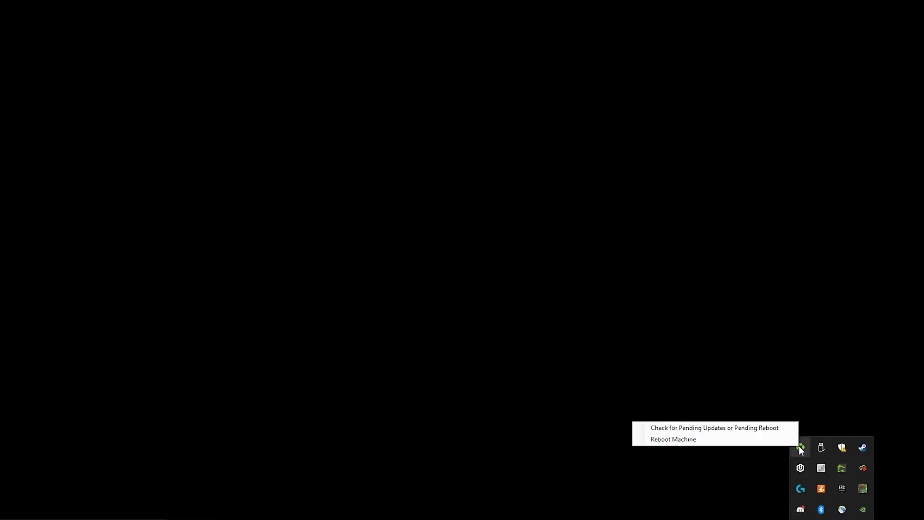
click(730, 427)
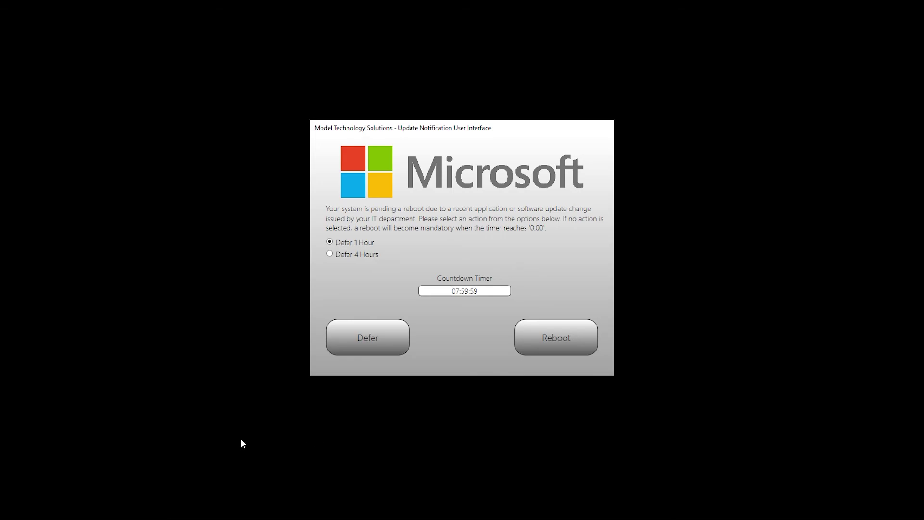